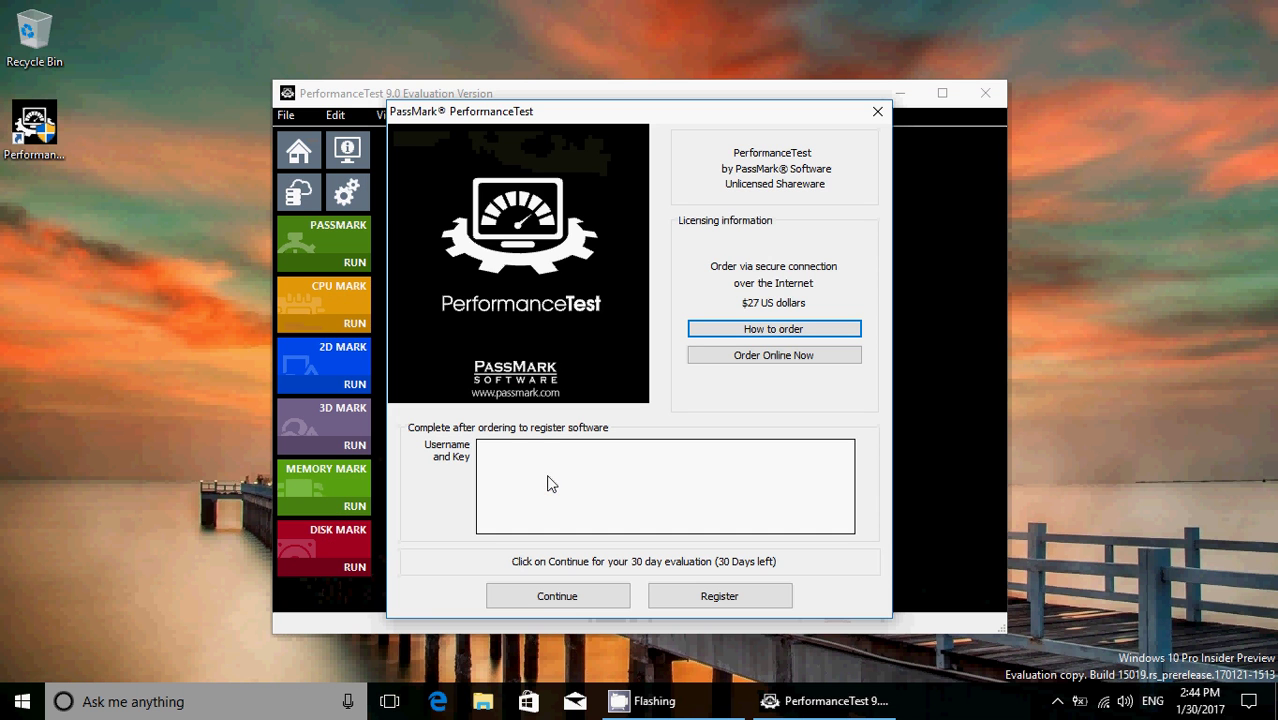
- Continue with the PerformanceTest evaluation in a maximized window and enable Game Mode for it in the Game bar settings
left_click(570, 596)
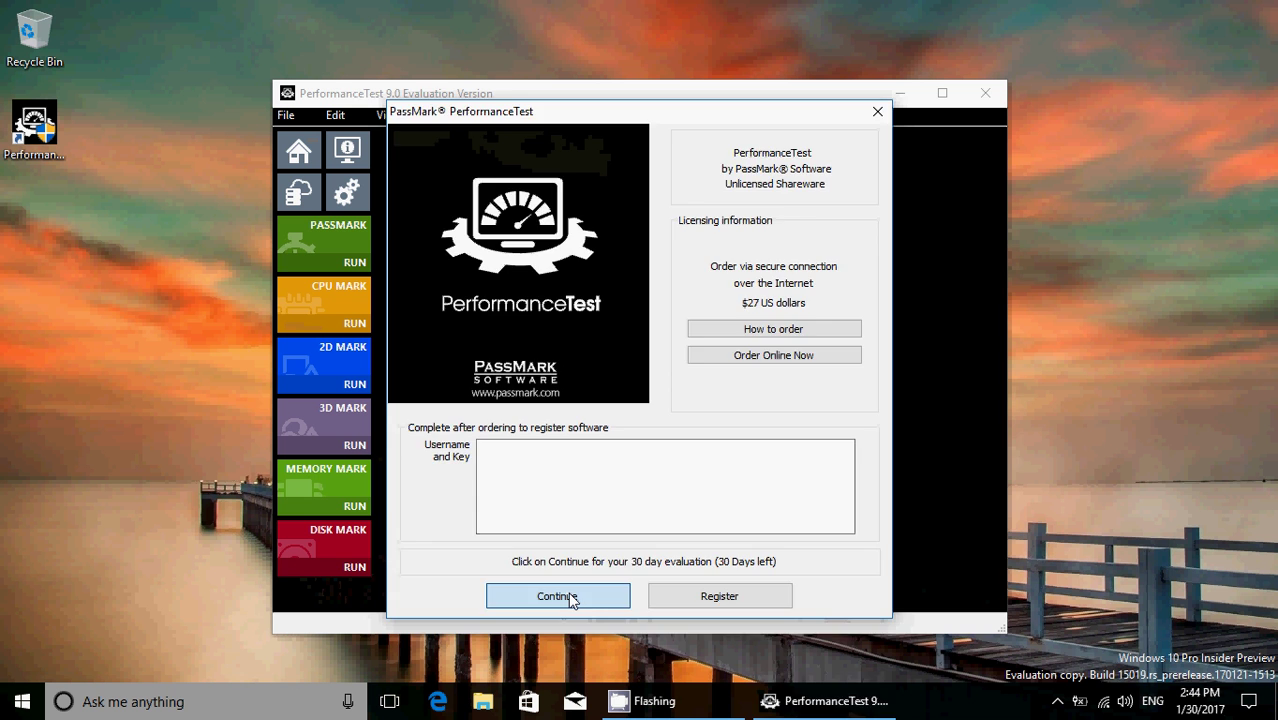
left_click(941, 92)
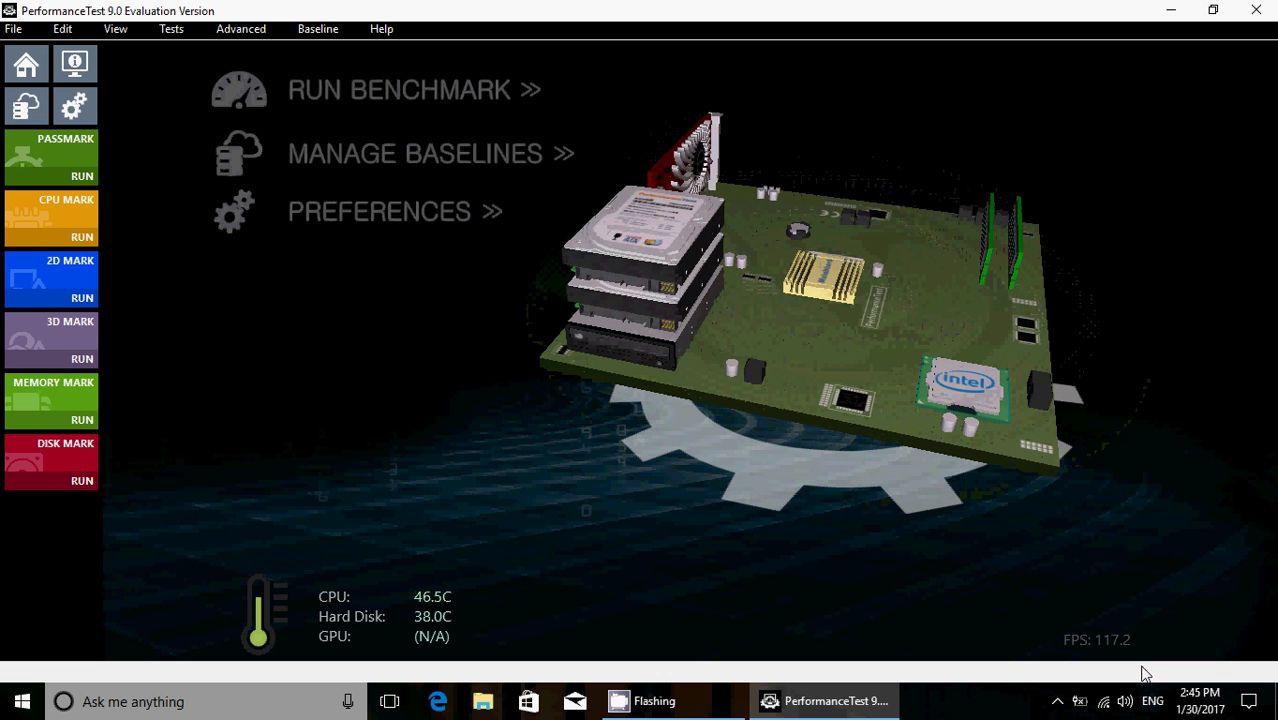
key("super+g")
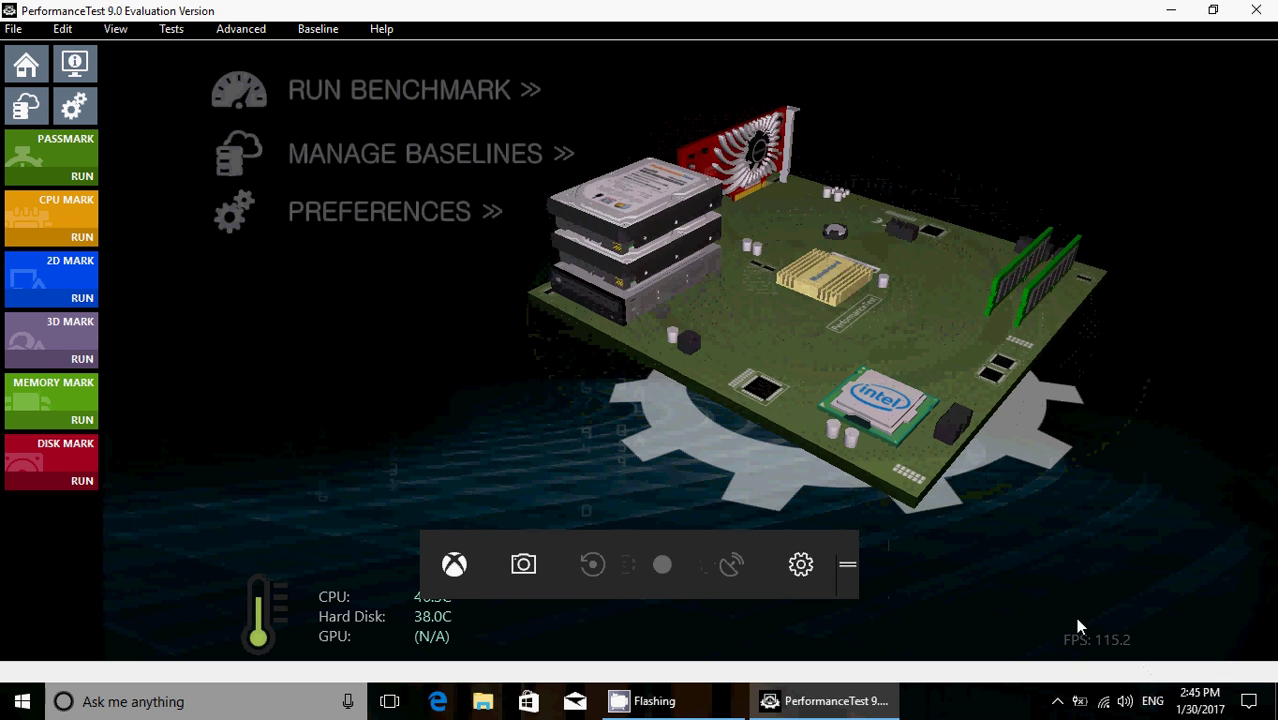
left_click(801, 566)
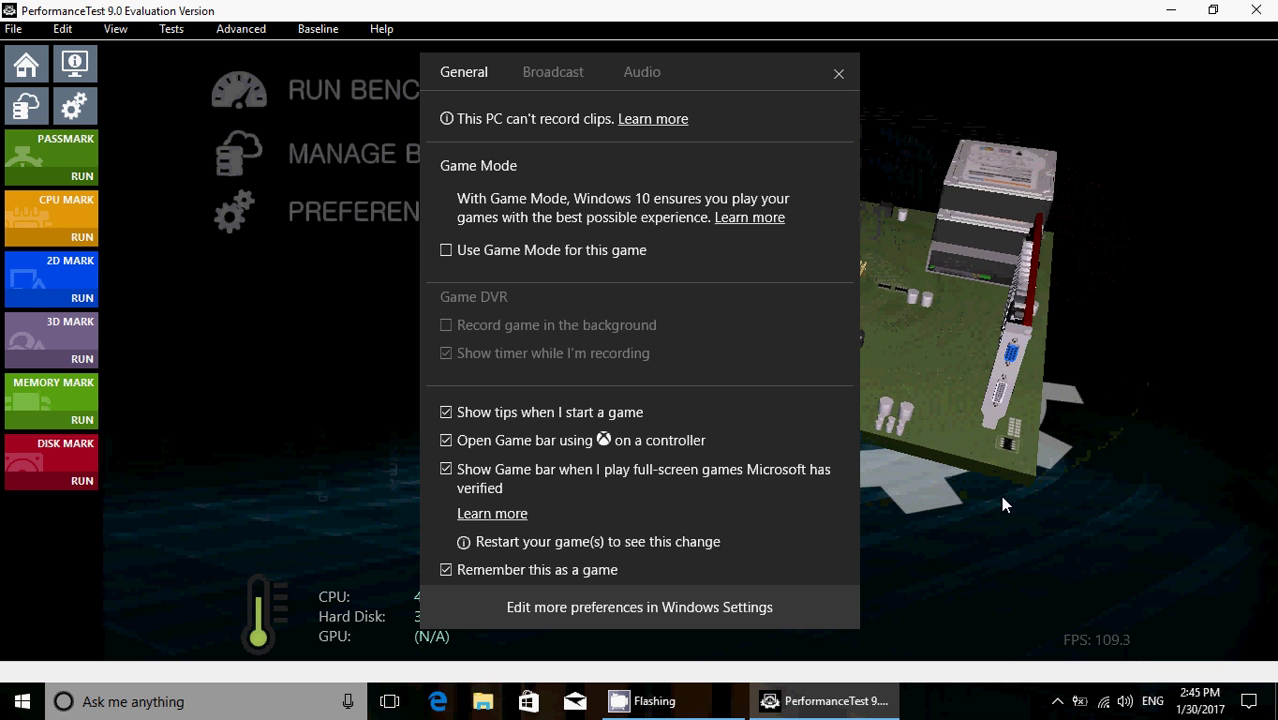
left_click(446, 251)
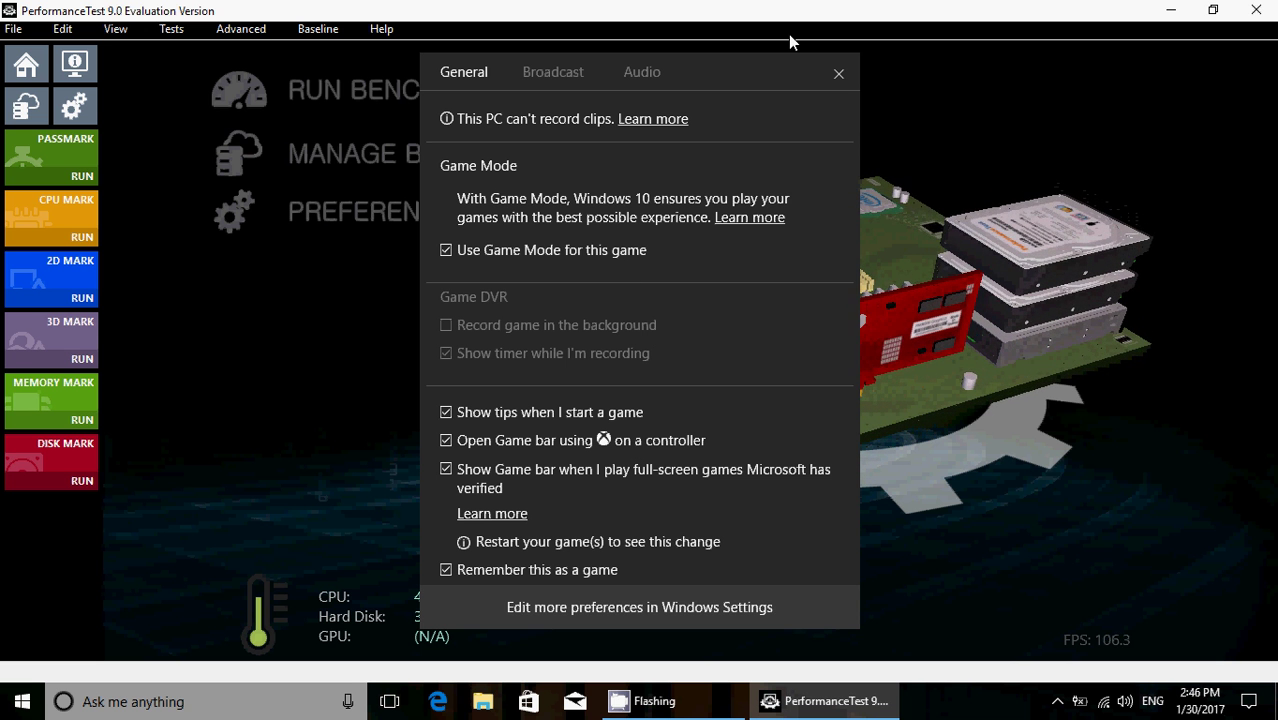
left_click(838, 73)
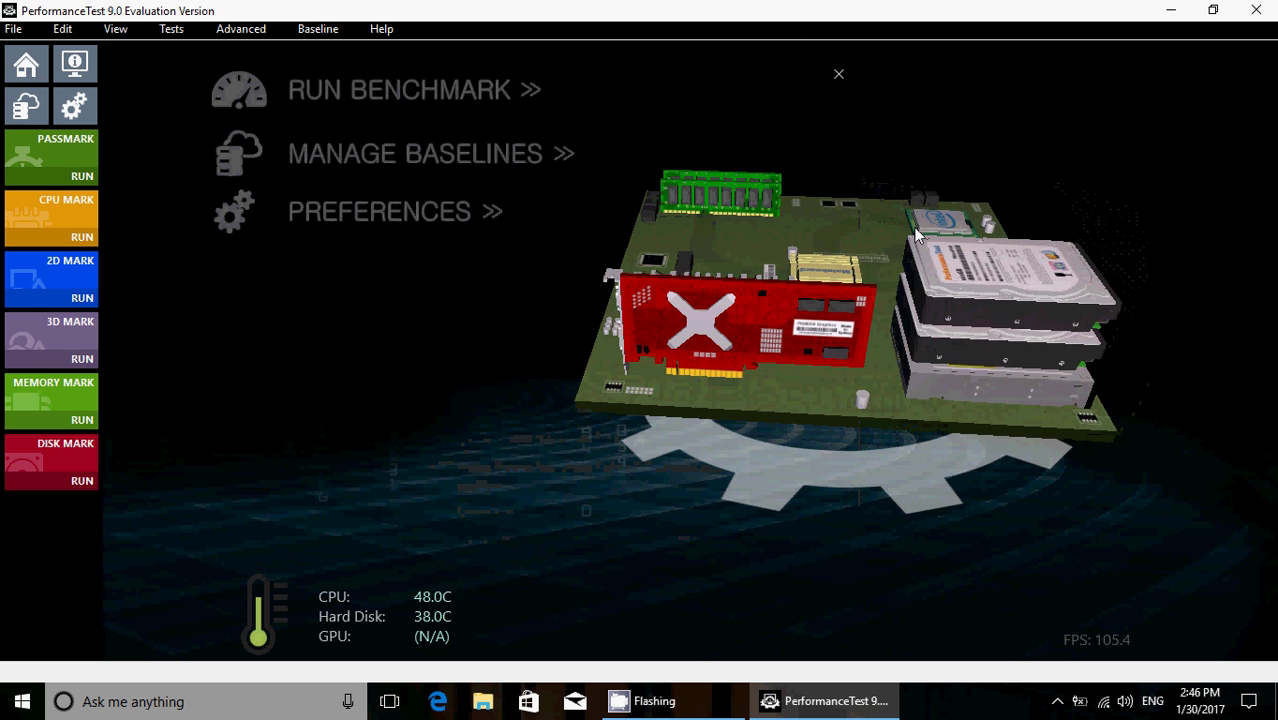
left_click(982, 444)
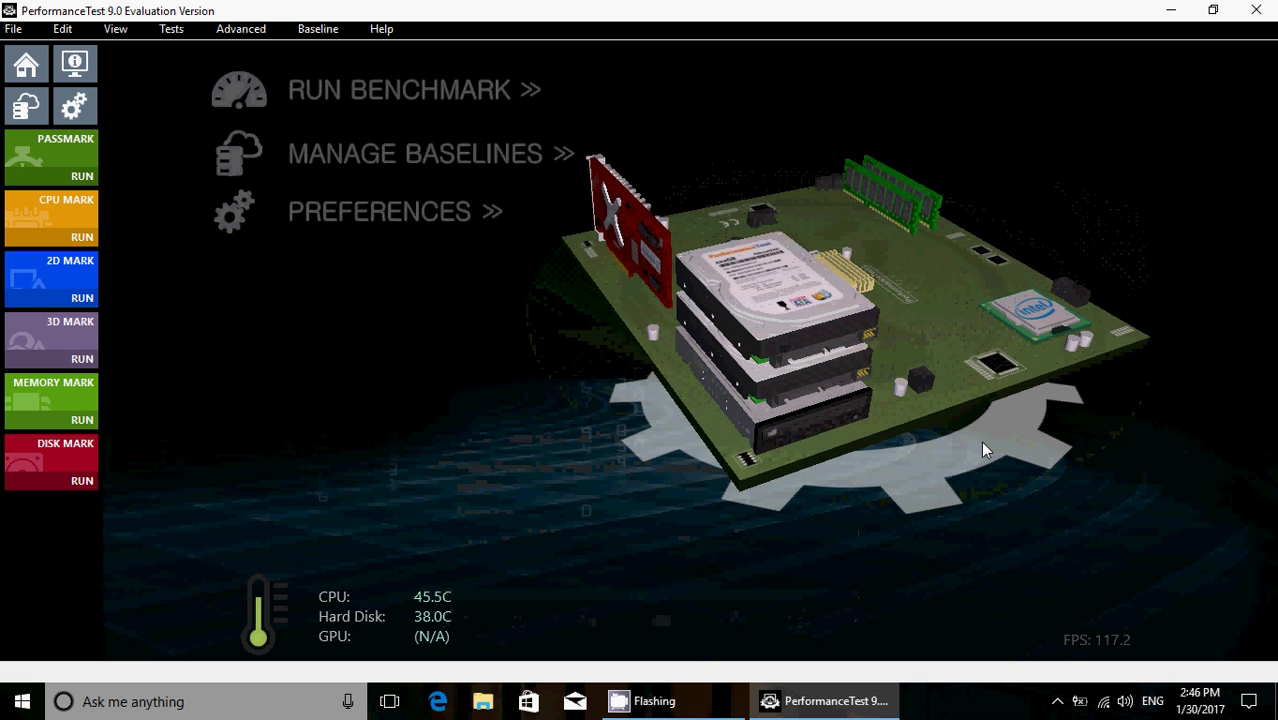
- Restart PerformanceTest so the Game Mode change applies, continue the 30 day evaluation and maximize the window
left_click(1257, 10)
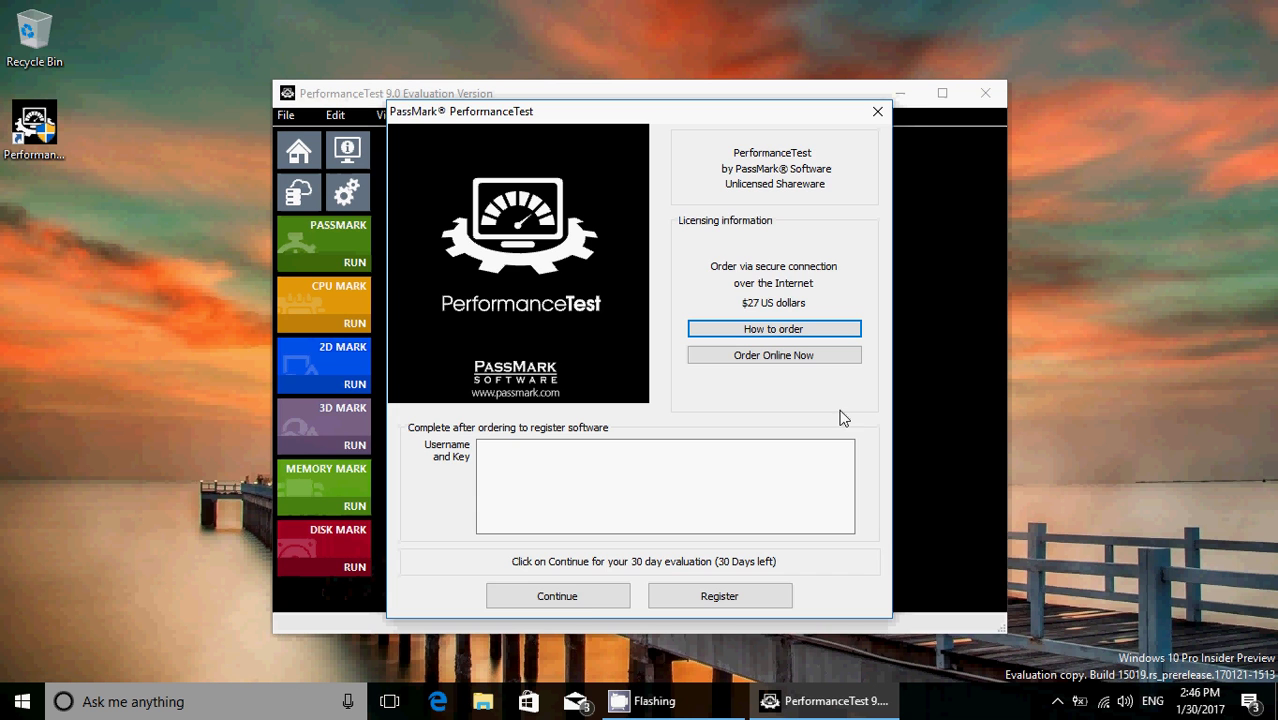
left_click(584, 601)
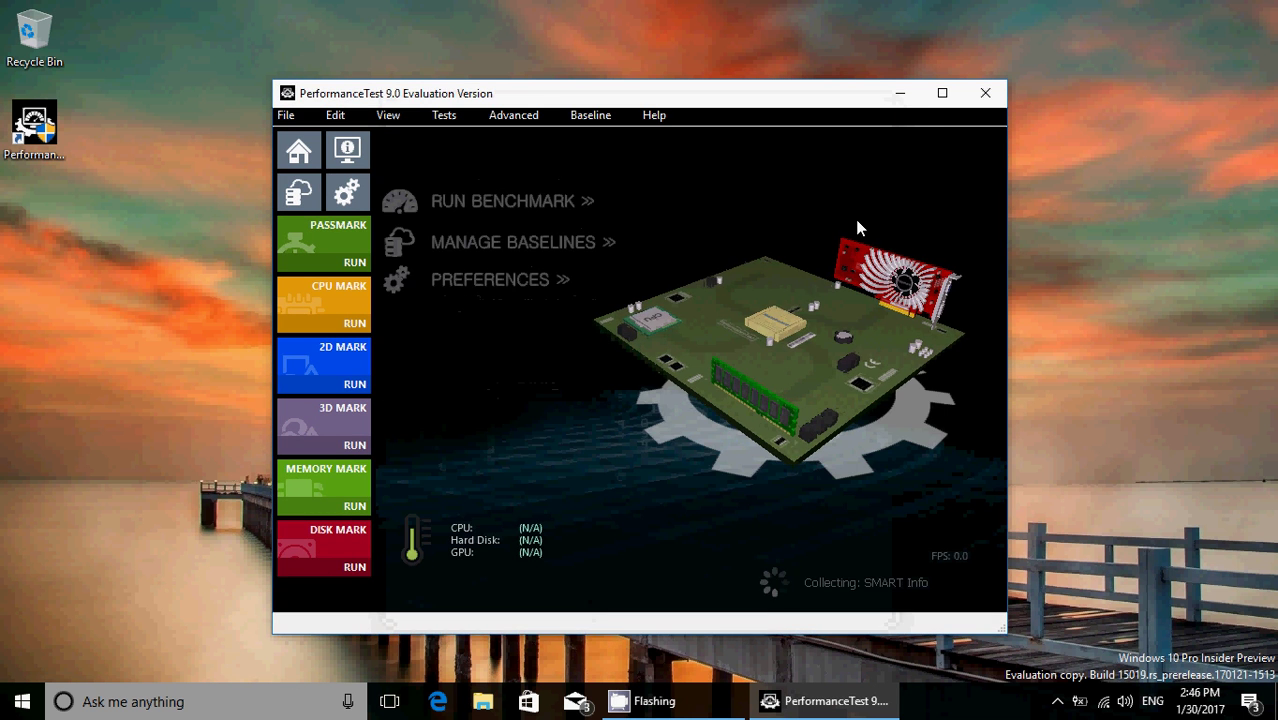
left_click(941, 93)
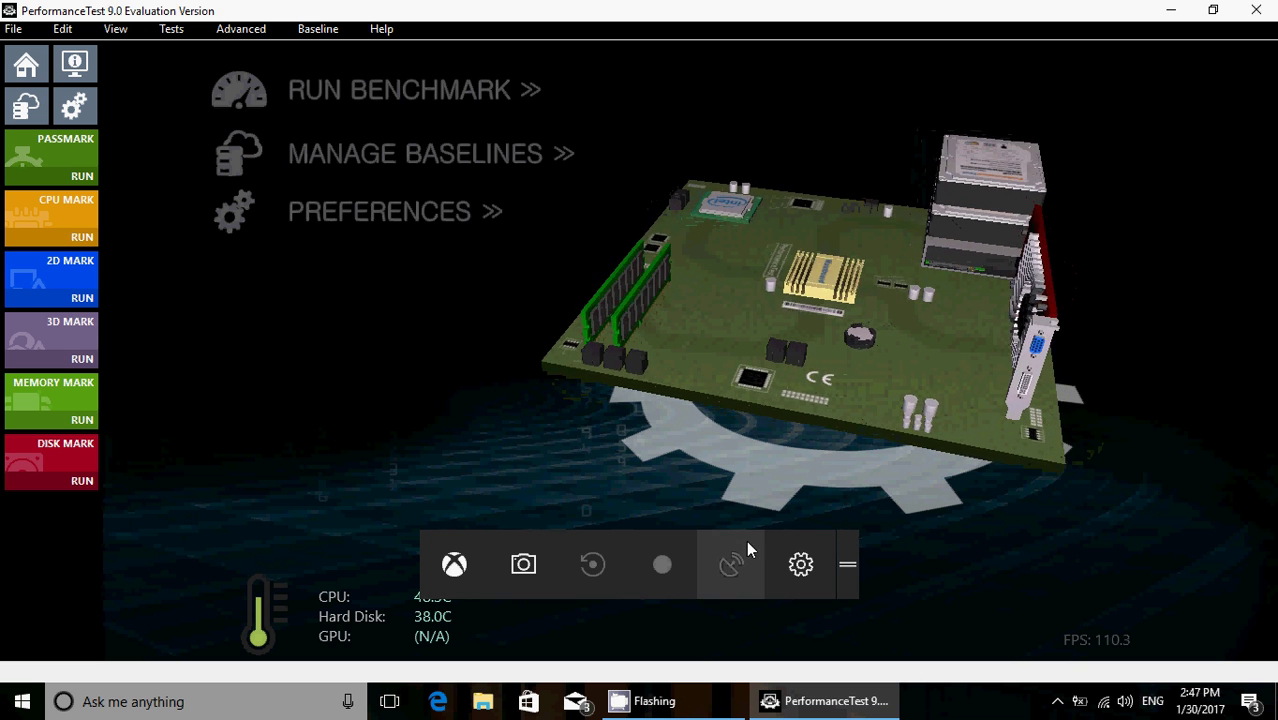
- Turn off Game Mode for PerformanceTest in the Game bar settings and close the settings
left_click(797, 564)
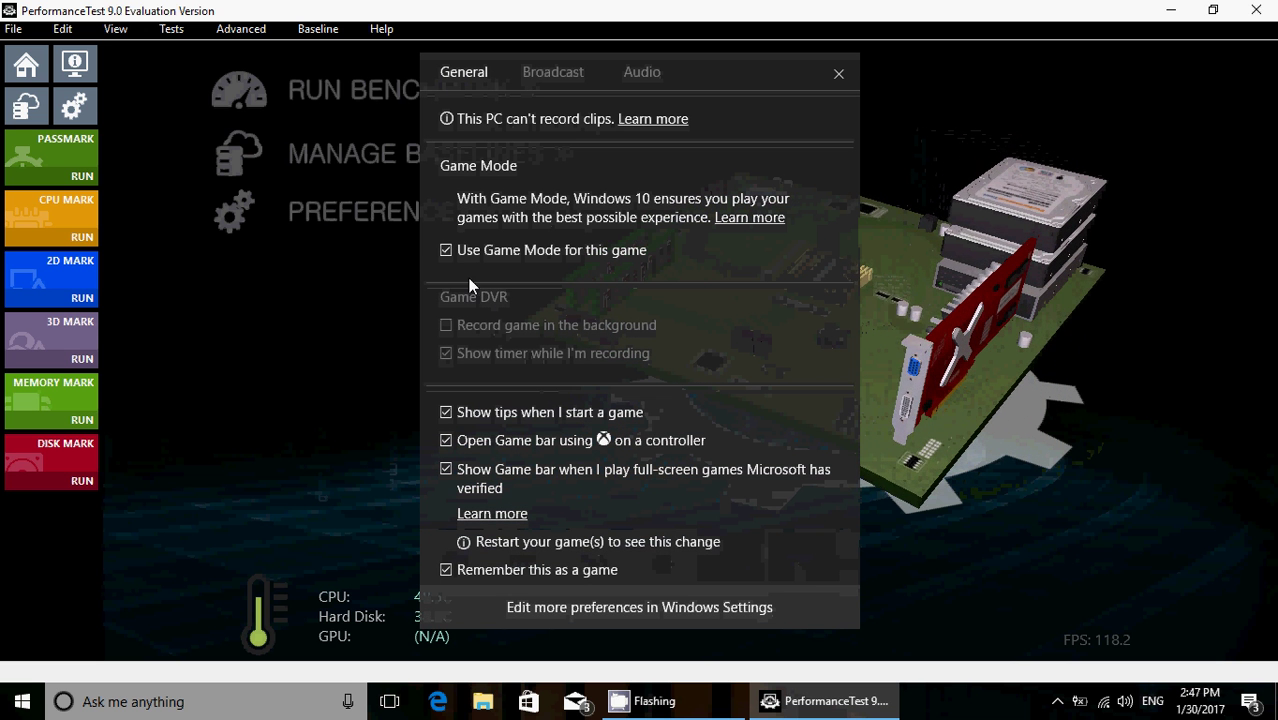
left_click(445, 249)
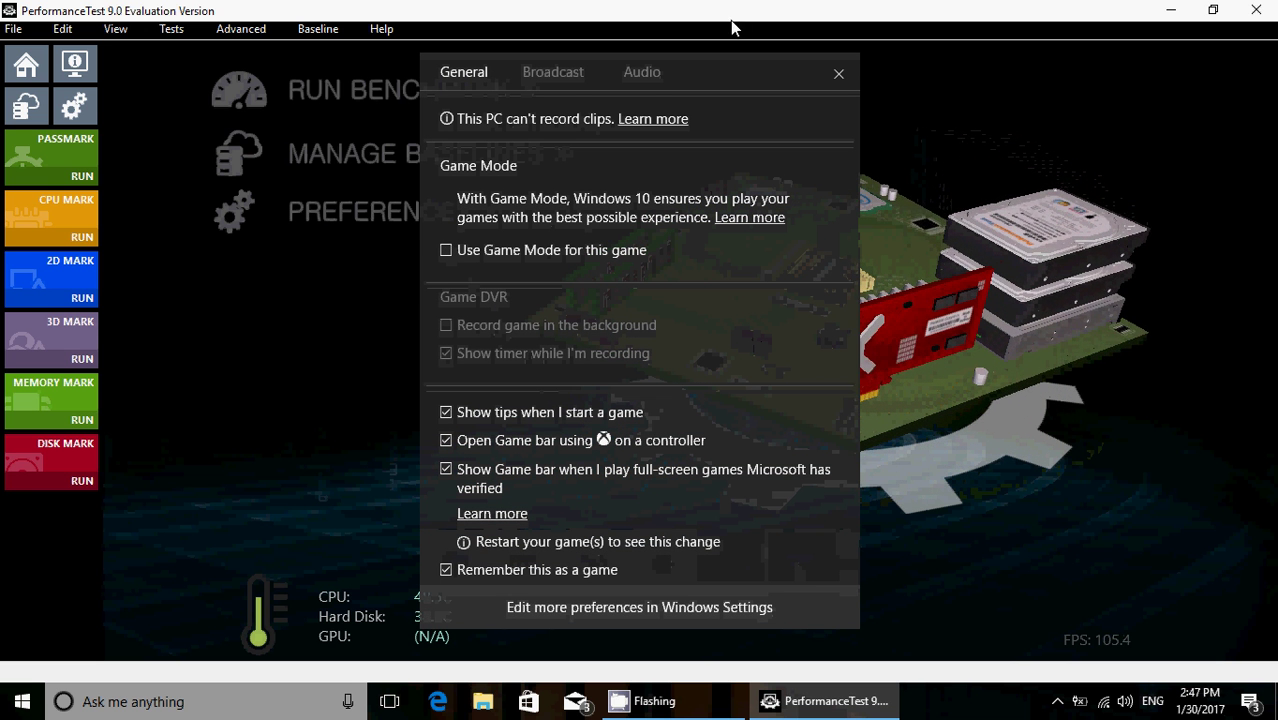
left_click(839, 75)
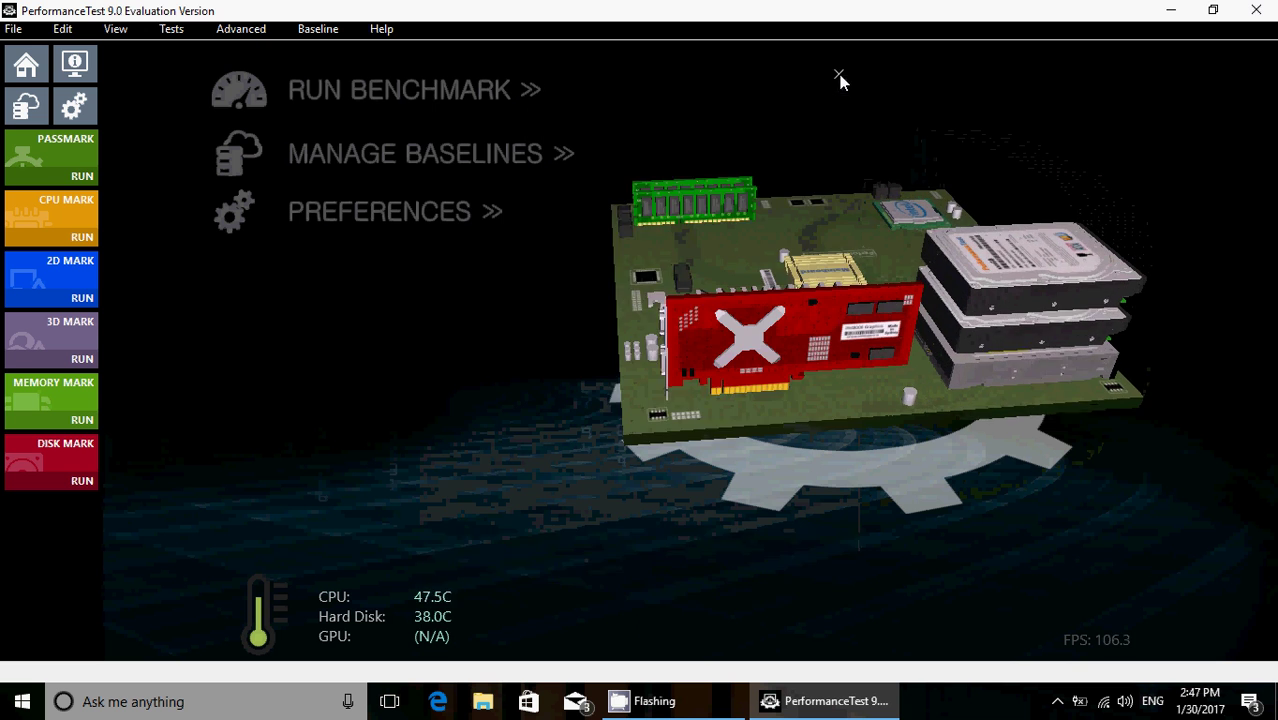
- Close PerformanceTest, relaunch it from the desktop and continue the evaluation in a maximized window
left_click(1256, 14)
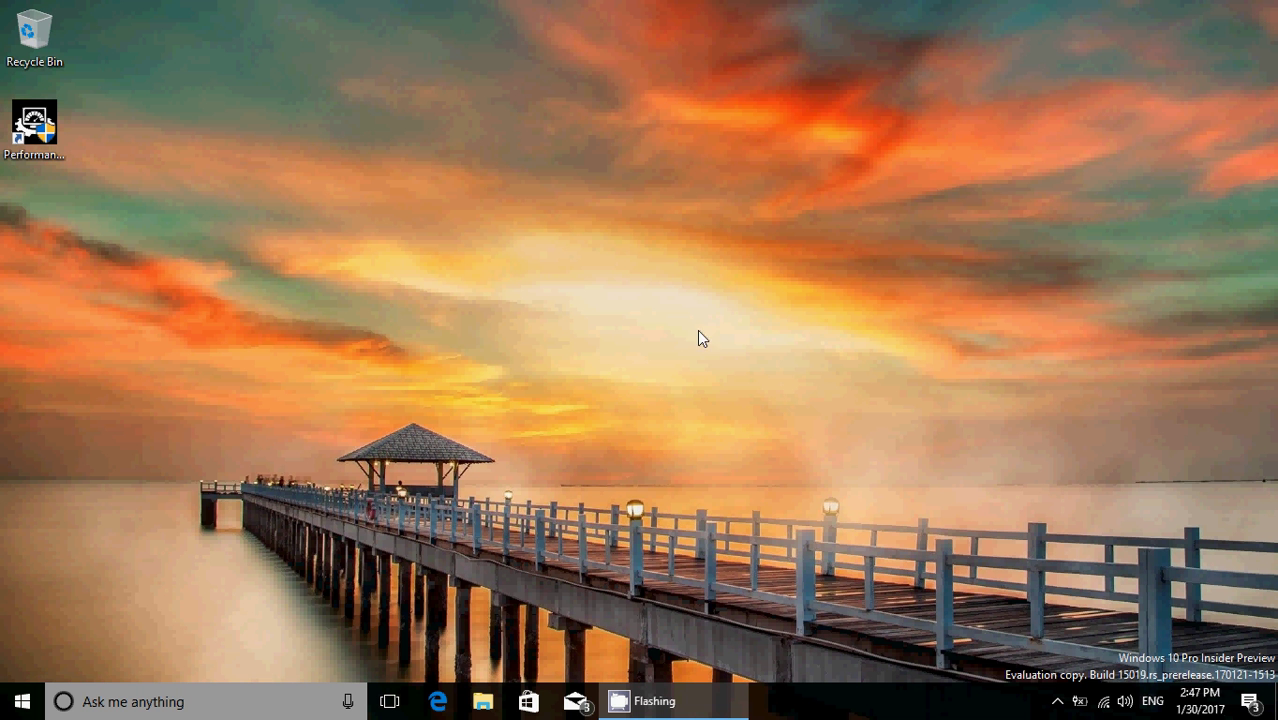
double_click(22, 125)
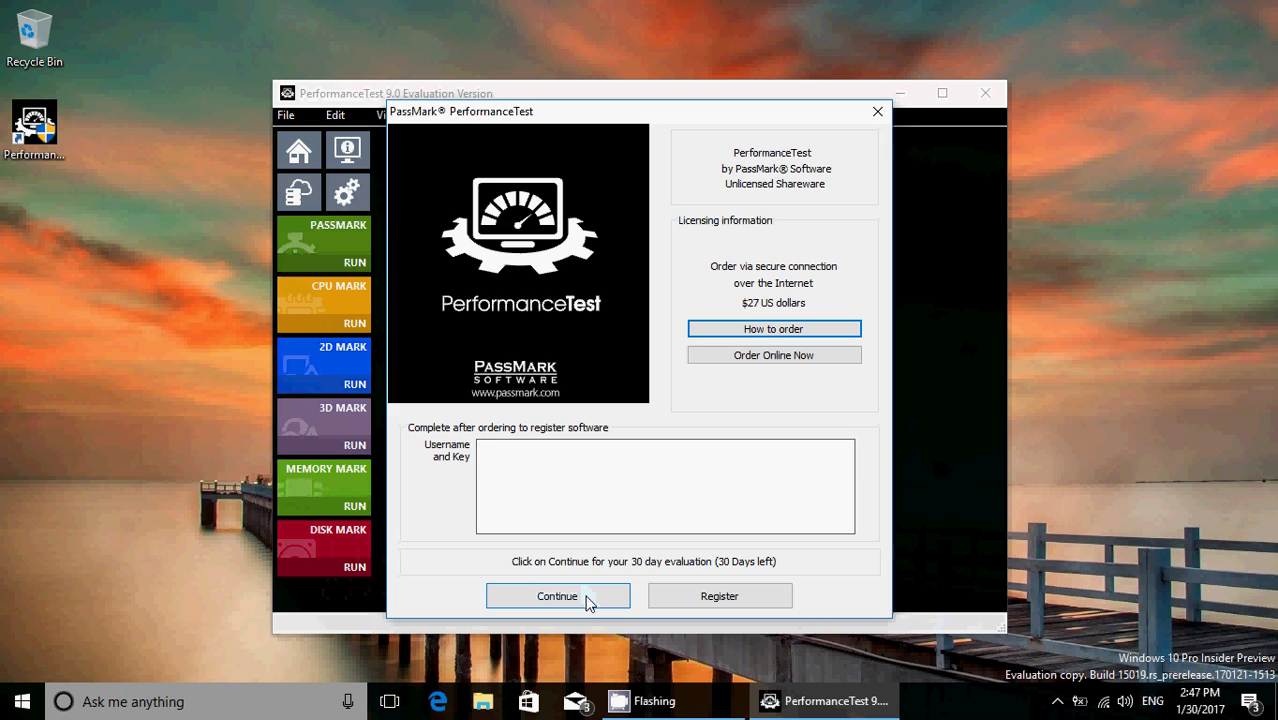
left_click(557, 596)
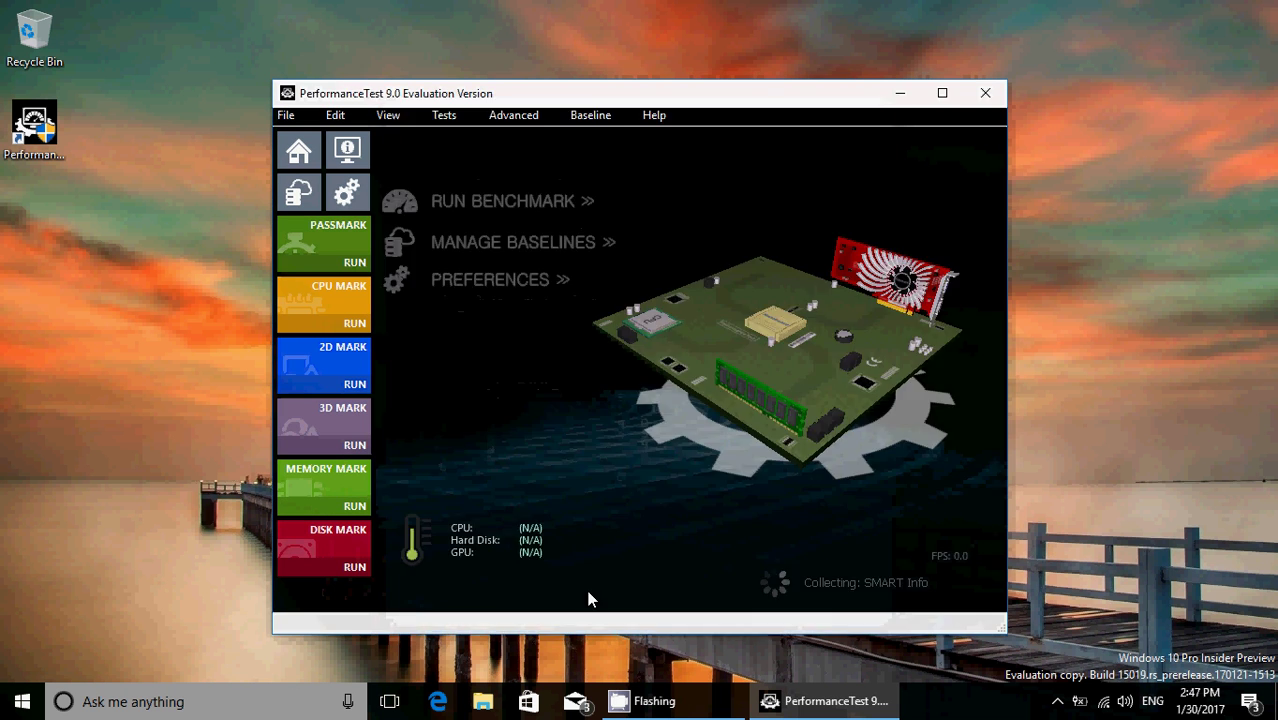
left_click(945, 94)
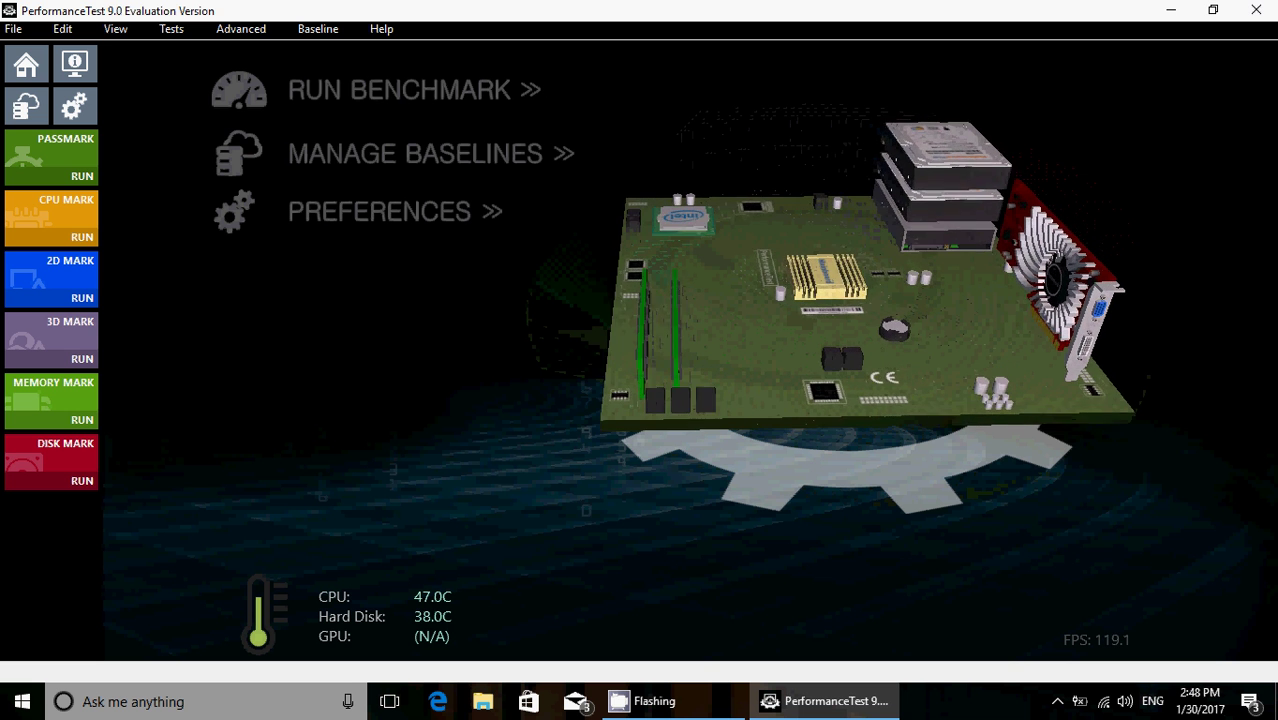
- Open Task Manager in its detailed view and select the PerformanceTest process to examine its CPU and memory use
right_click(973, 702)
left_click(1031, 608)
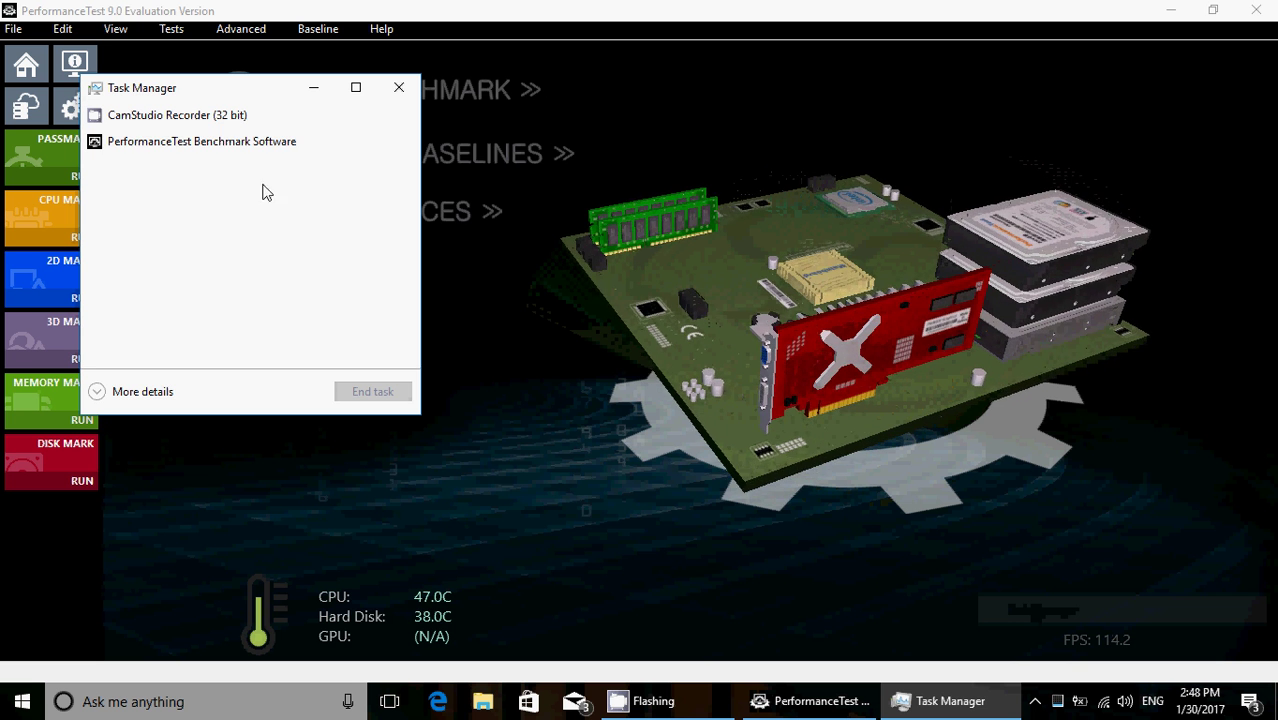
left_click(141, 392)
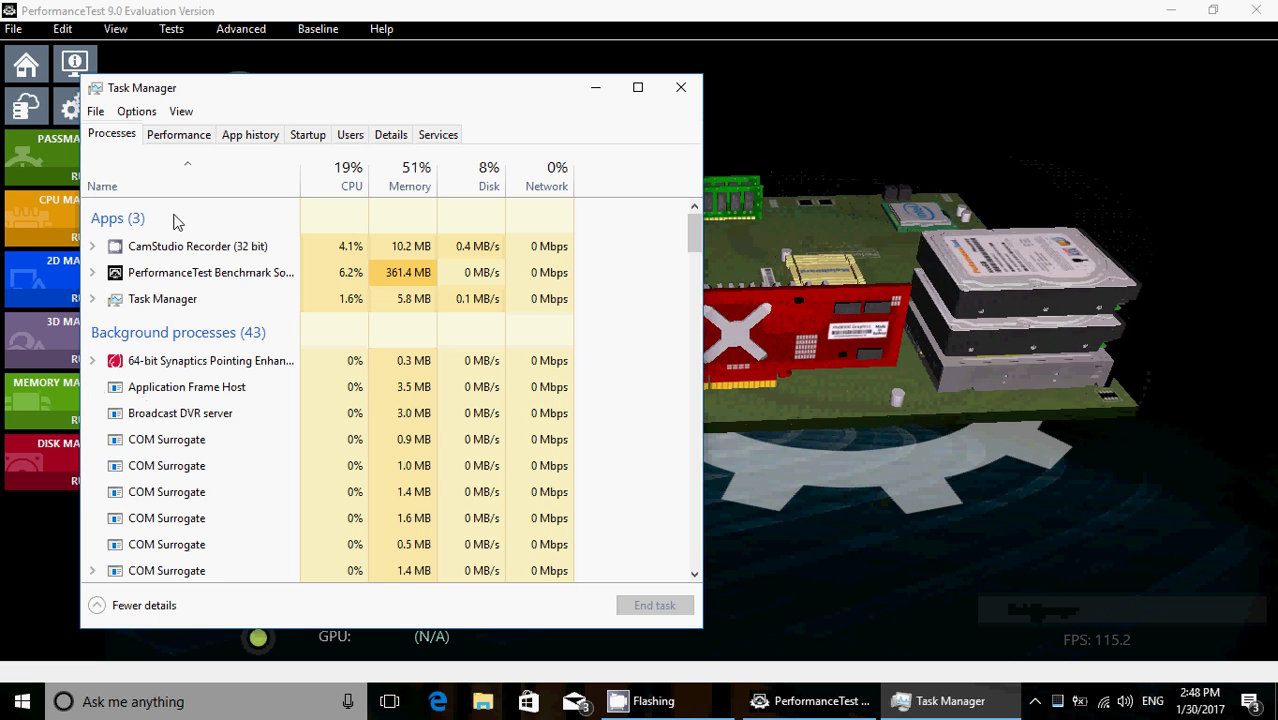
left_click(197, 281)
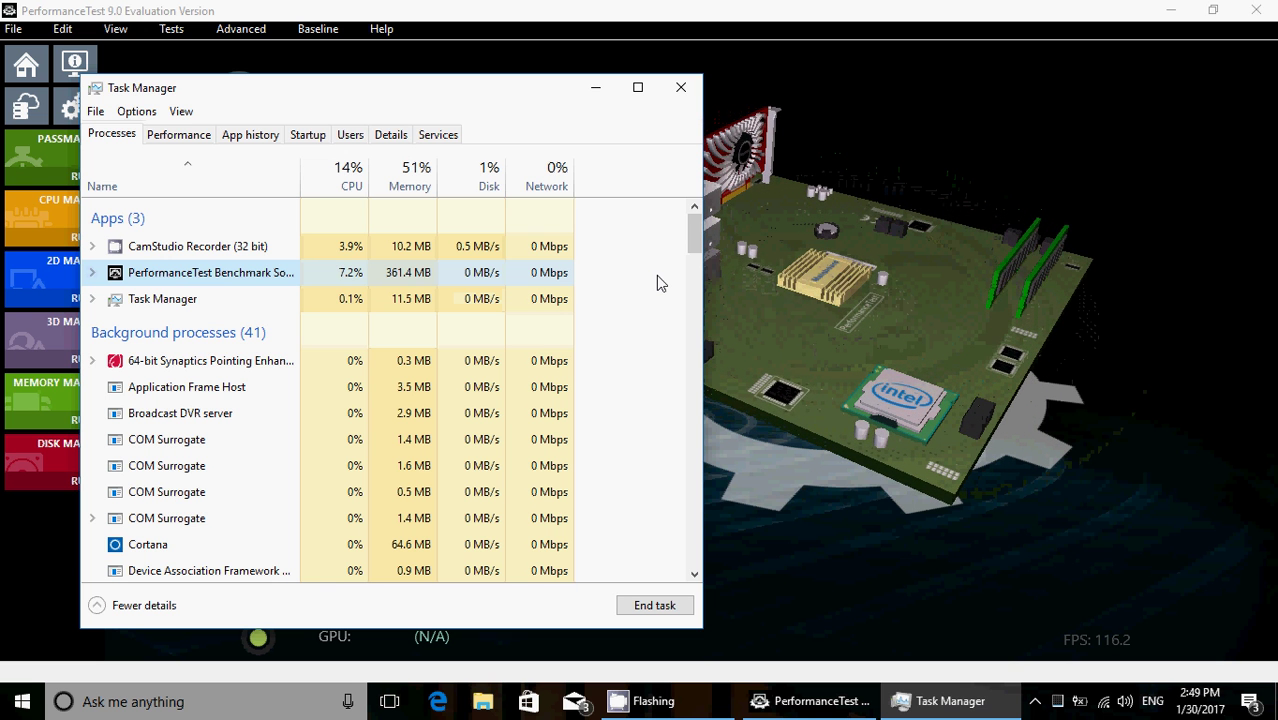
- Return to PerformanceTest and turn Game Mode back on for it in the Game bar settings
left_click(860, 350)
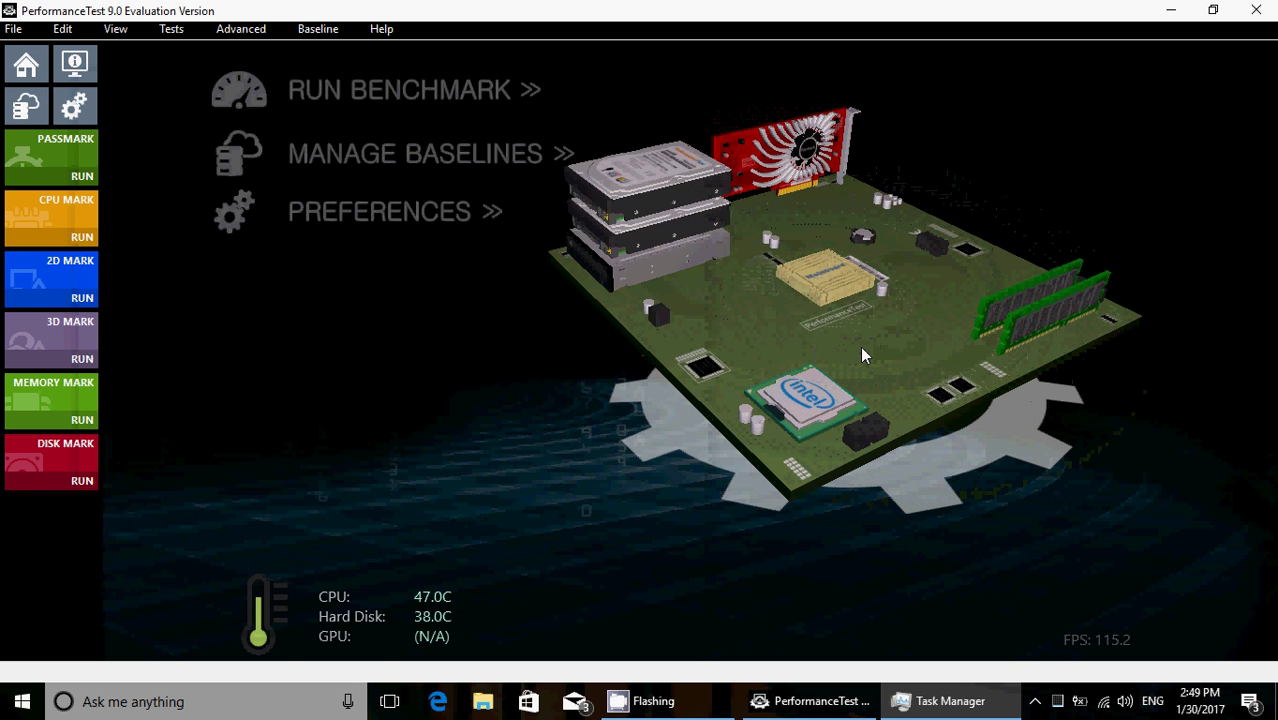
key("super+g")
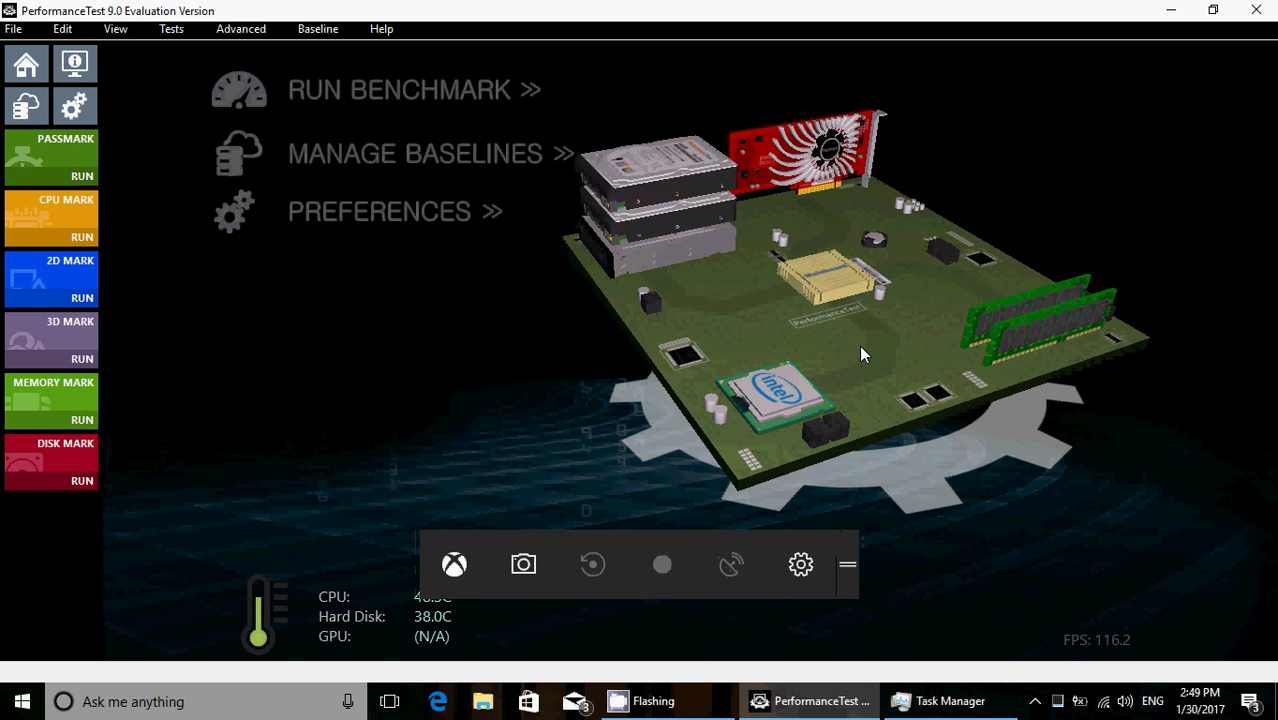
left_click(805, 567)
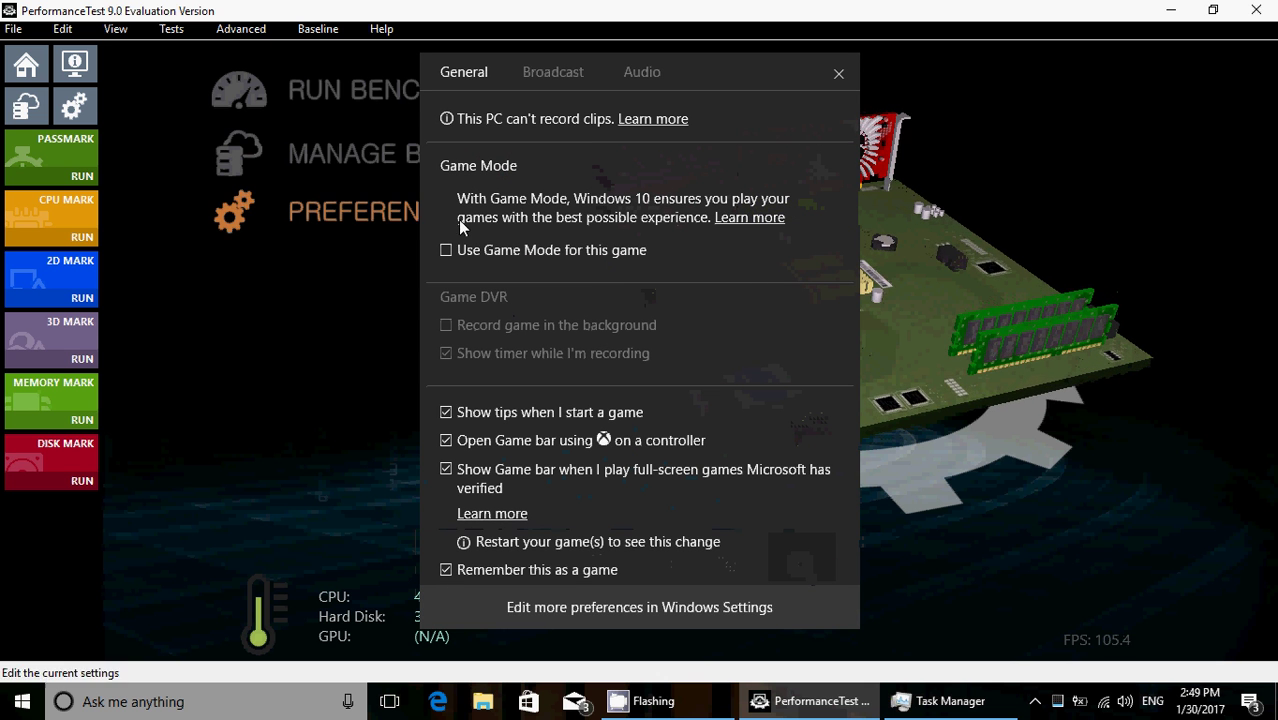
left_click(446, 250)
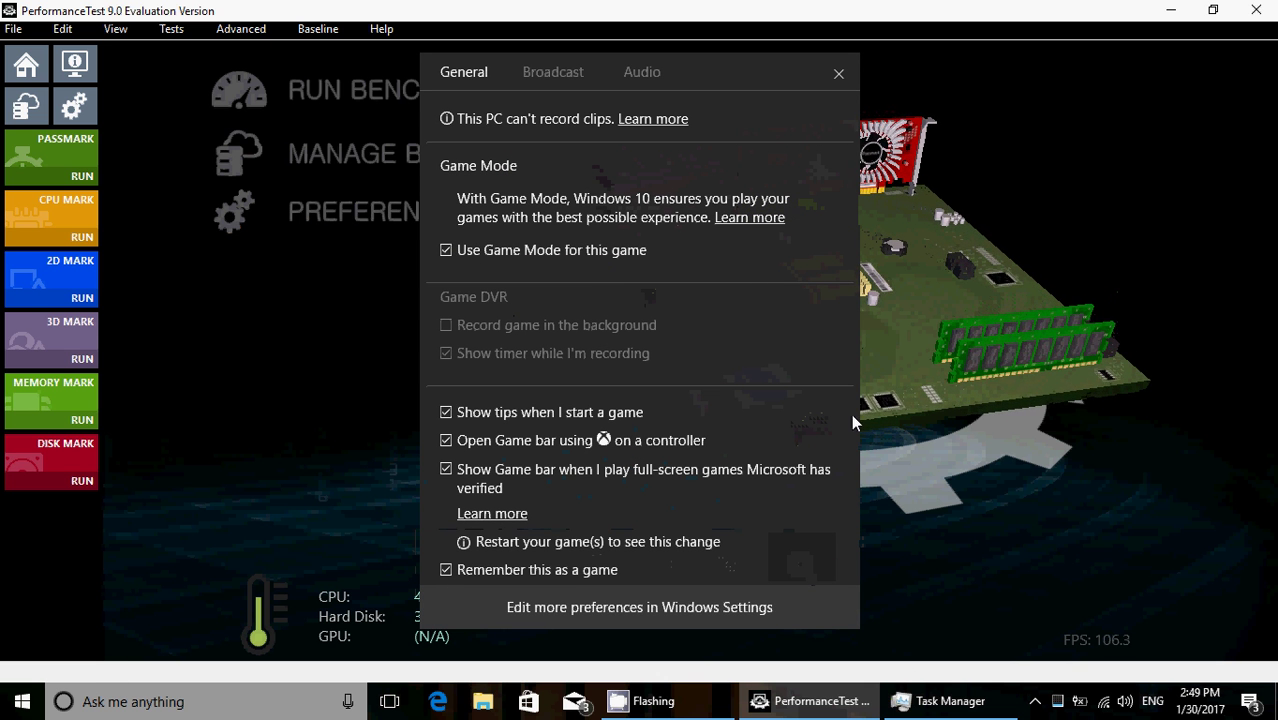
- Examine the PerformanceTest process entry and its resource use in Task Manager, and close Task Manager
left_click(940, 701)
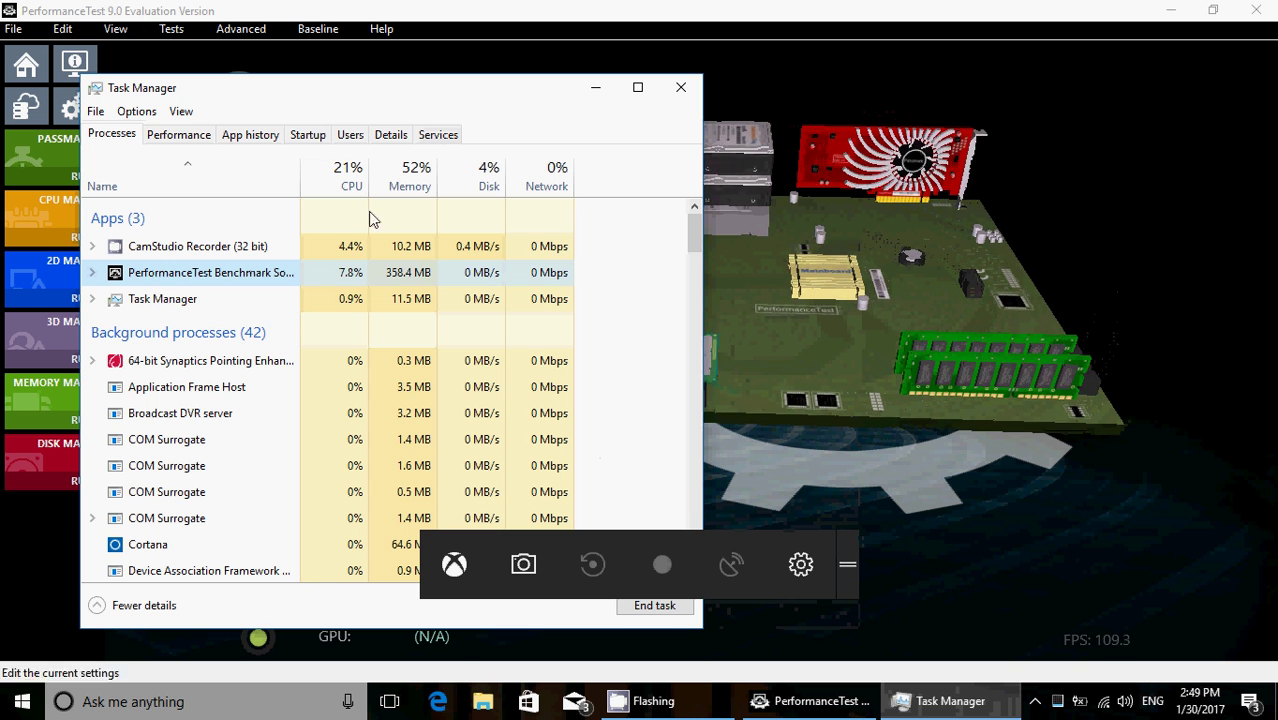
key("super+g")
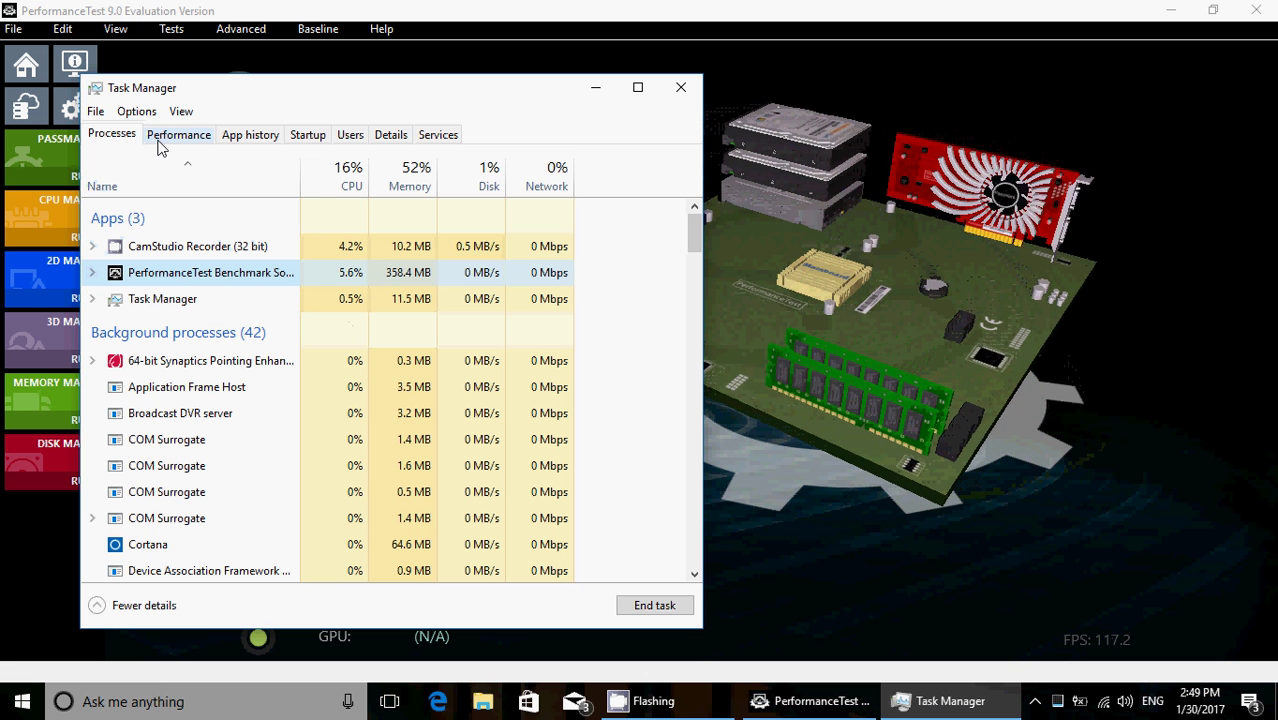
left_click(93, 273)
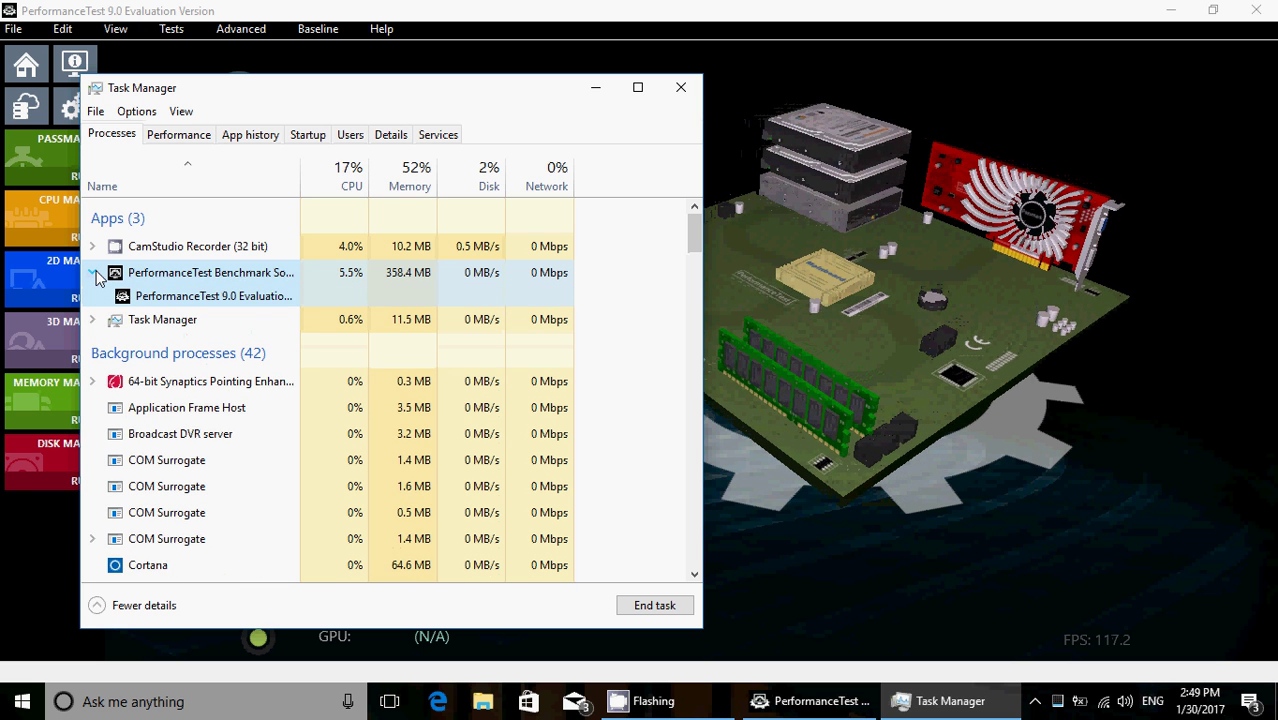
left_click(93, 273)
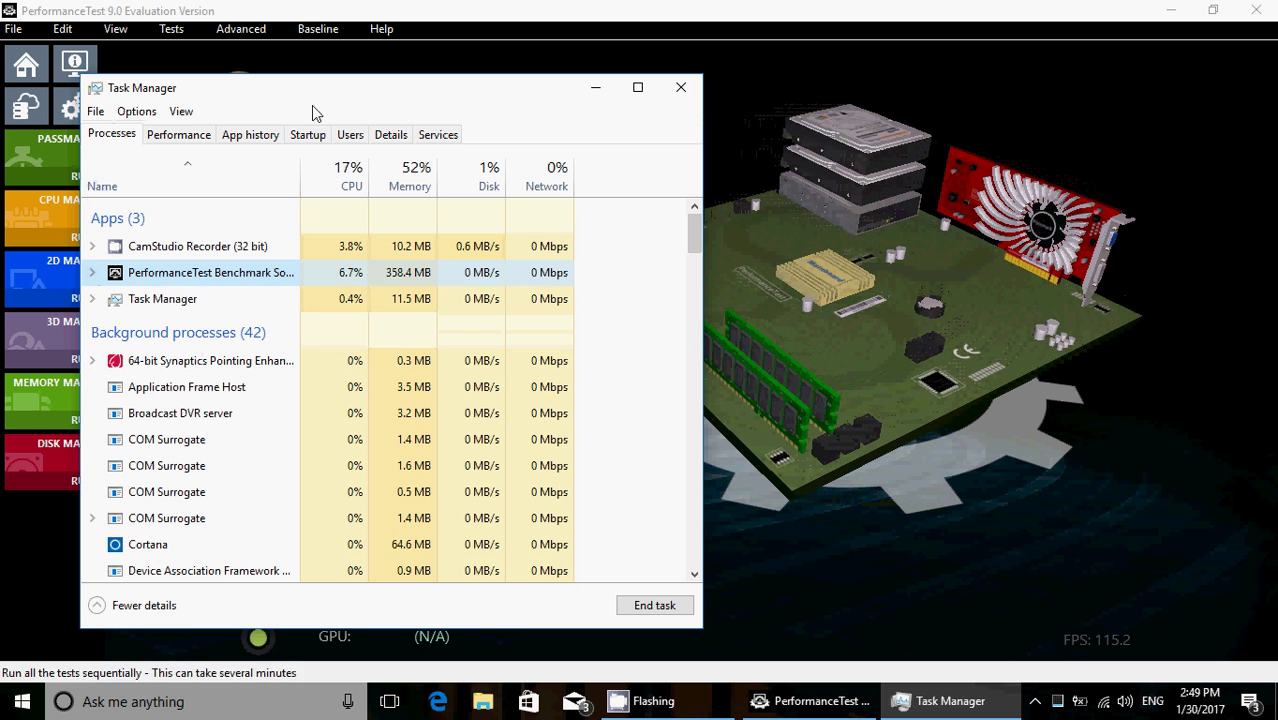
left_click(680, 92)
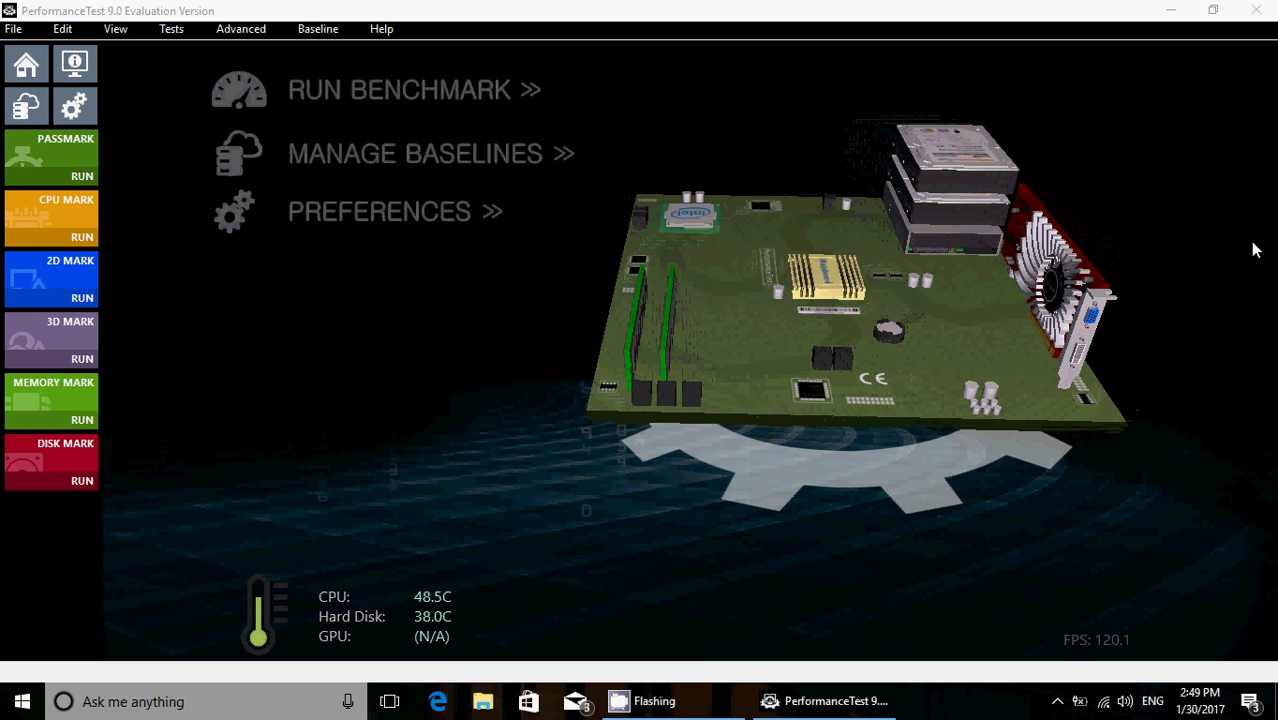
- Close PerformanceTest and bring up the CamStudio recorder window
left_click(1257, 11)
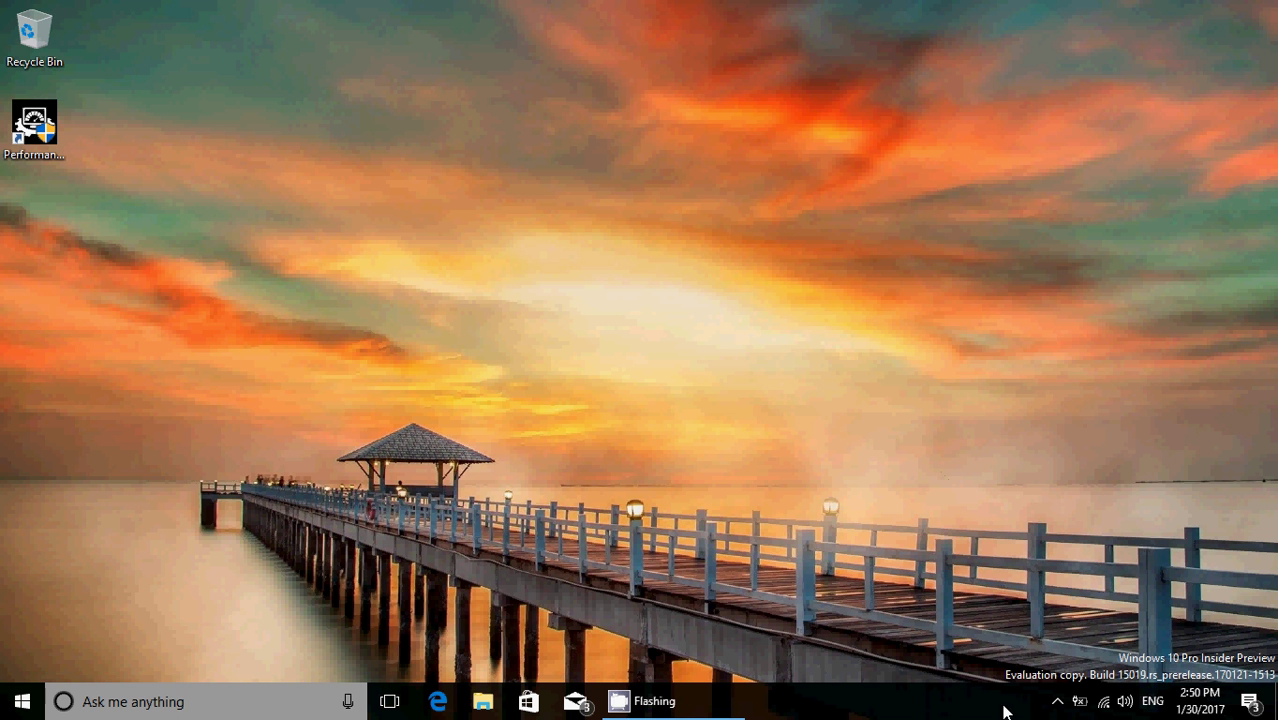
left_click(1057, 701)
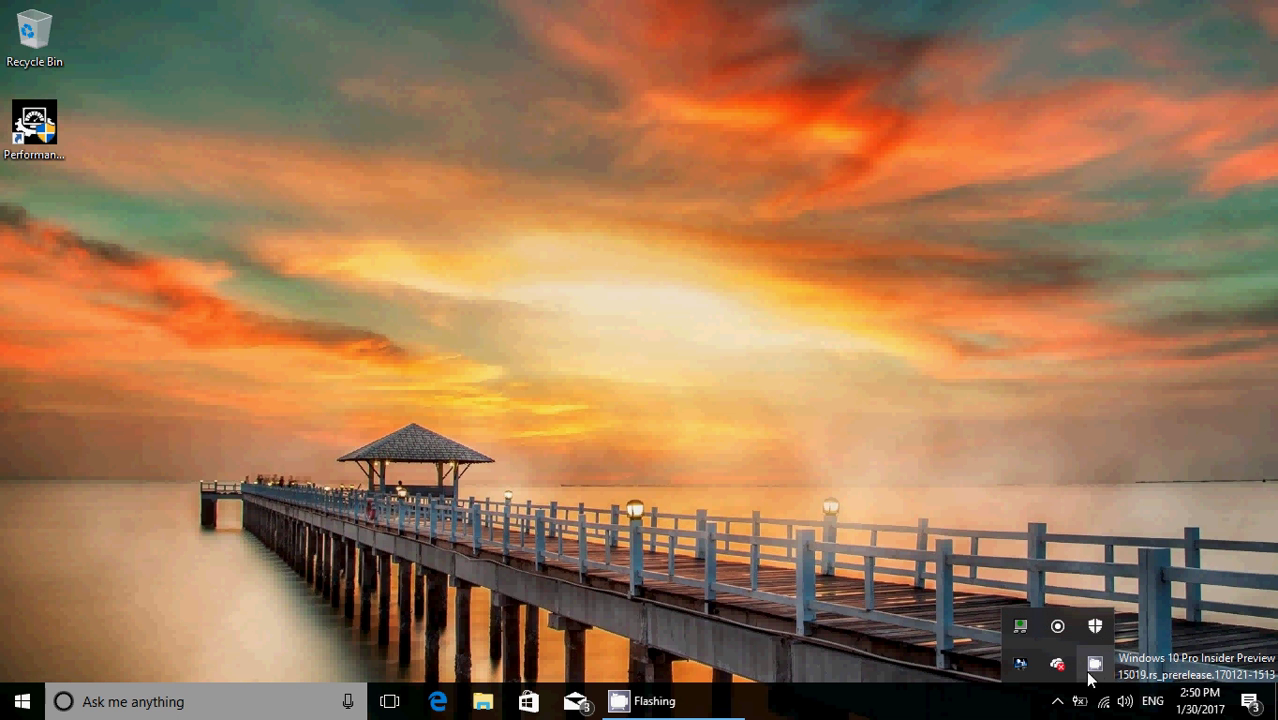
left_click(1093, 668)
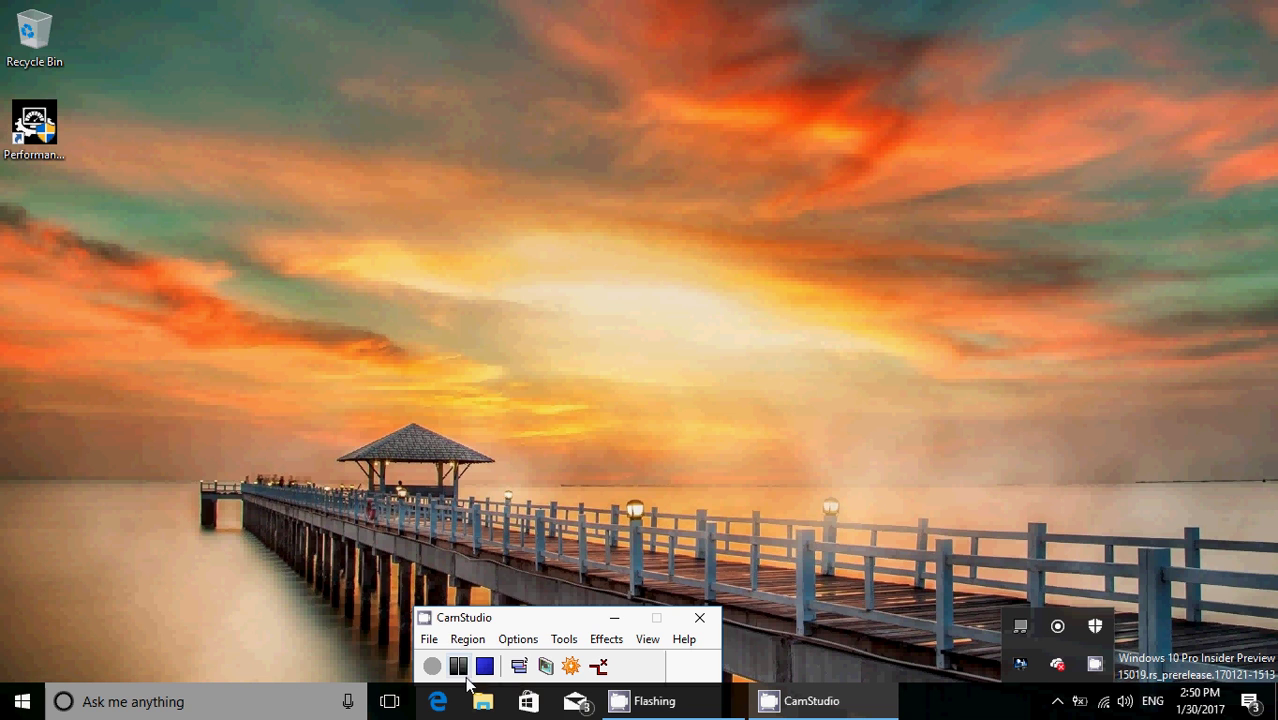